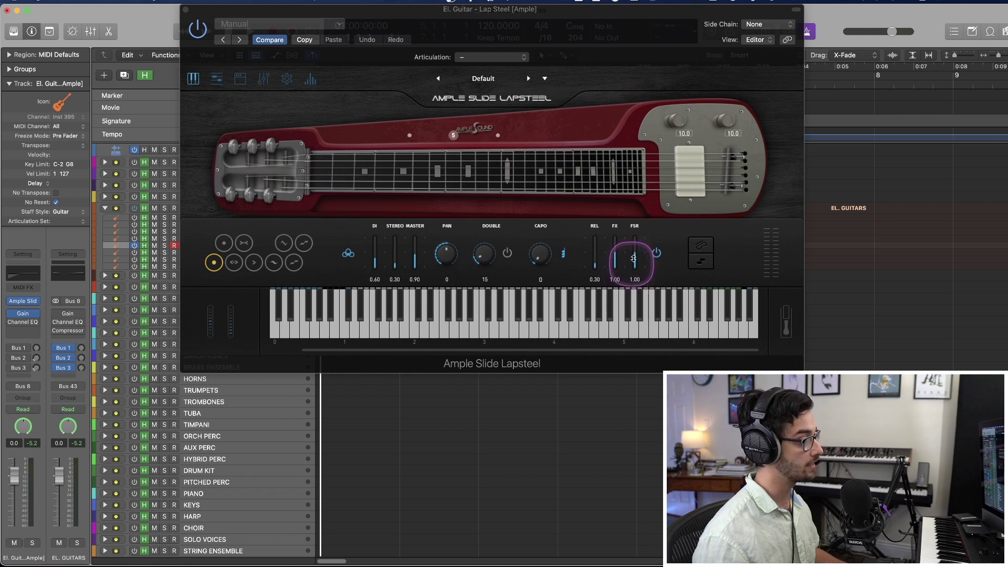
Try the upper of the two playing-mode toggles beside the FSR level and turn on Auto Legato Slide.
{"action": "left_click", "coordinate": [698, 248]}
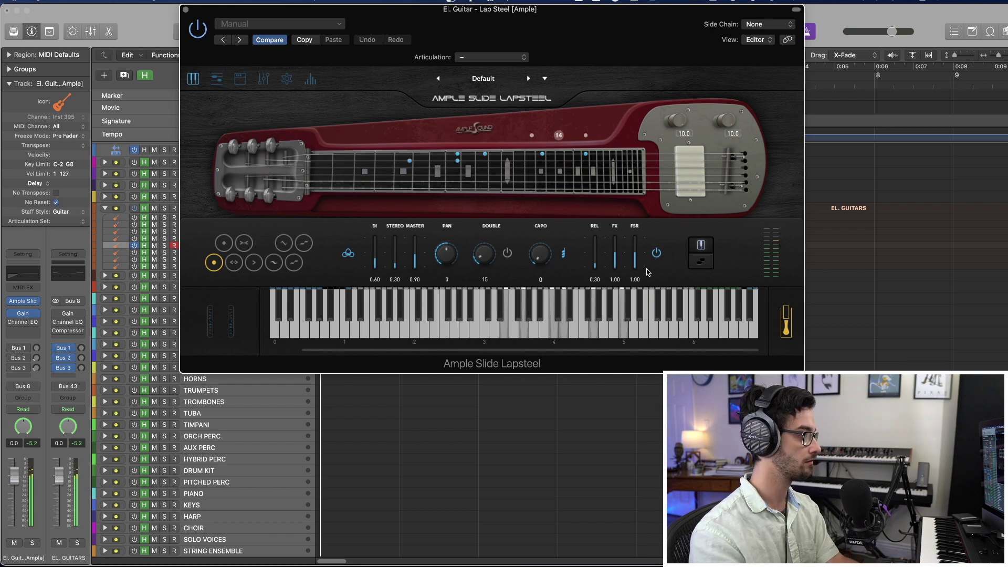
{"action": "left_click", "coordinate": [711, 295]}
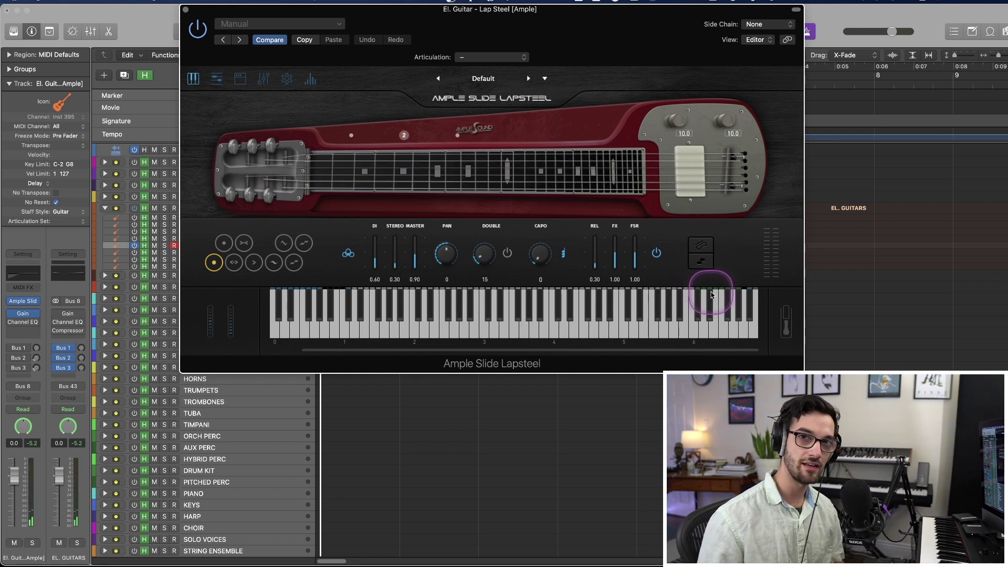
{"action": "left_click", "coordinate": [702, 264]}
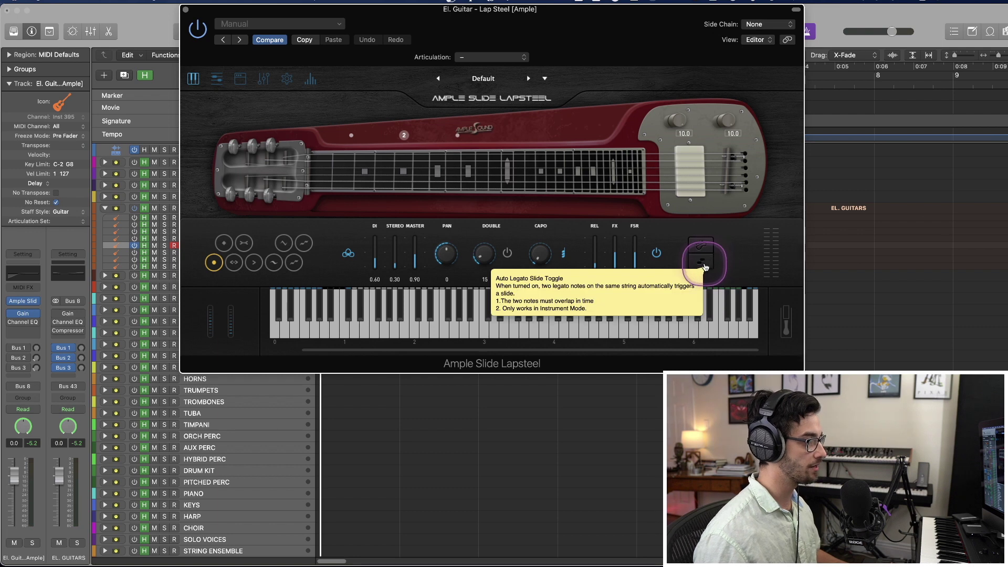
{"action": "left_click", "coordinate": [743, 288]}
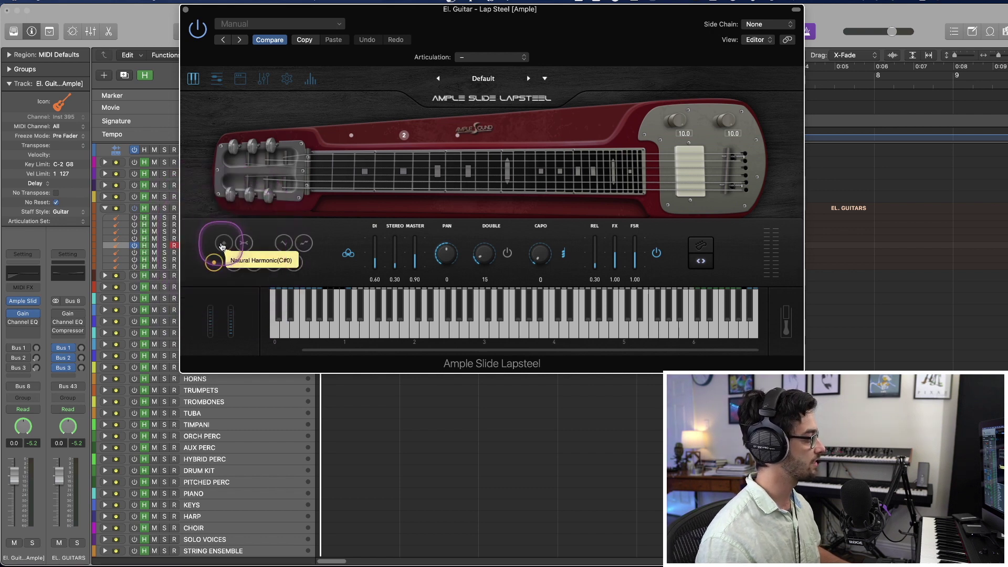
Audition the Natural Harmonic articulation, the default articulation and a slide articulation.
{"action": "left_click", "coordinate": [223, 245]}
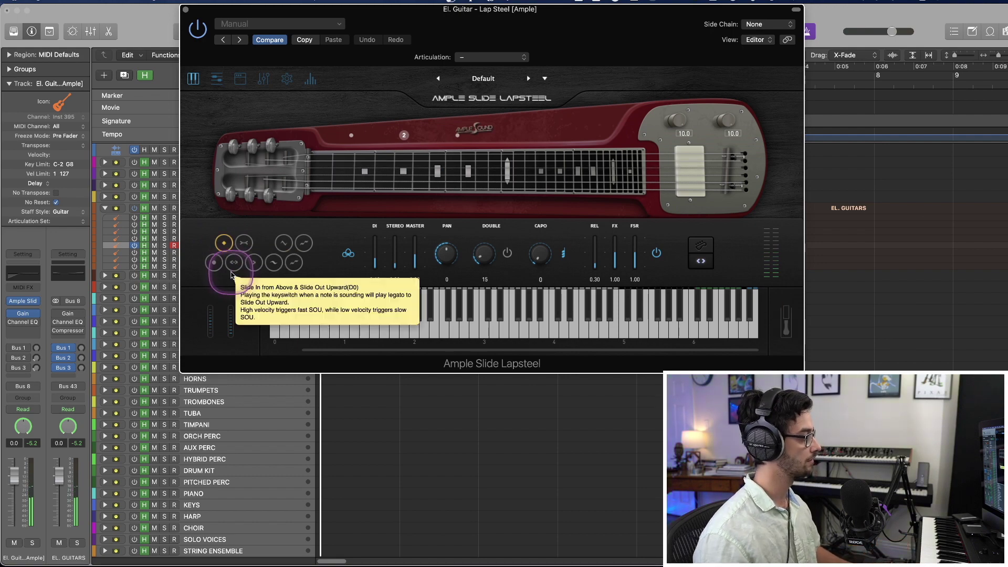
{"action": "left_click", "coordinate": [214, 263]}
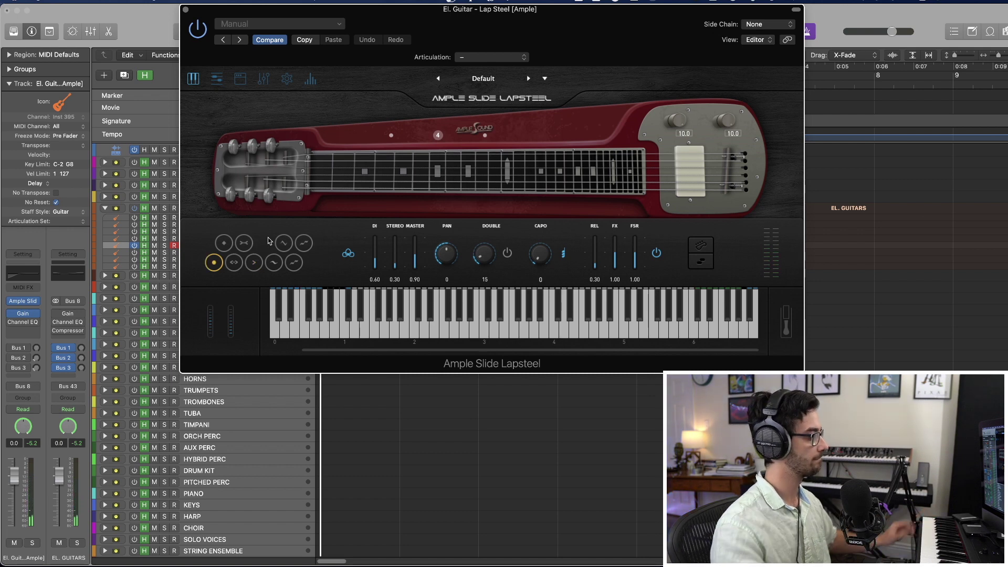
{"action": "left_click", "coordinate": [293, 262]}
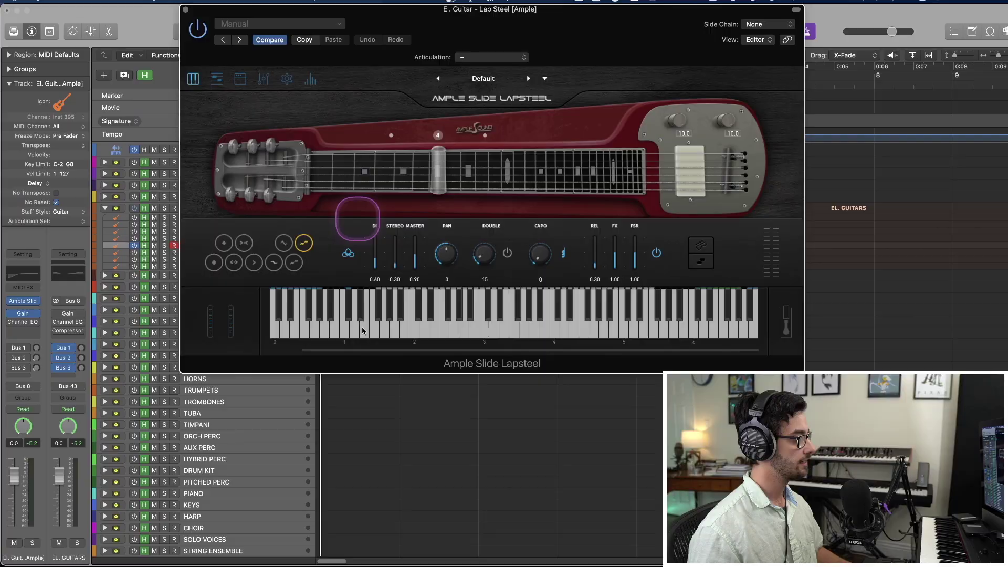
Compare both modes of the three-circle toggle beside the DI level using the default articulation, and restore its three-circle mode.
{"action": "left_click", "coordinate": [348, 256]}
{"action": "left_click", "coordinate": [355, 284]}
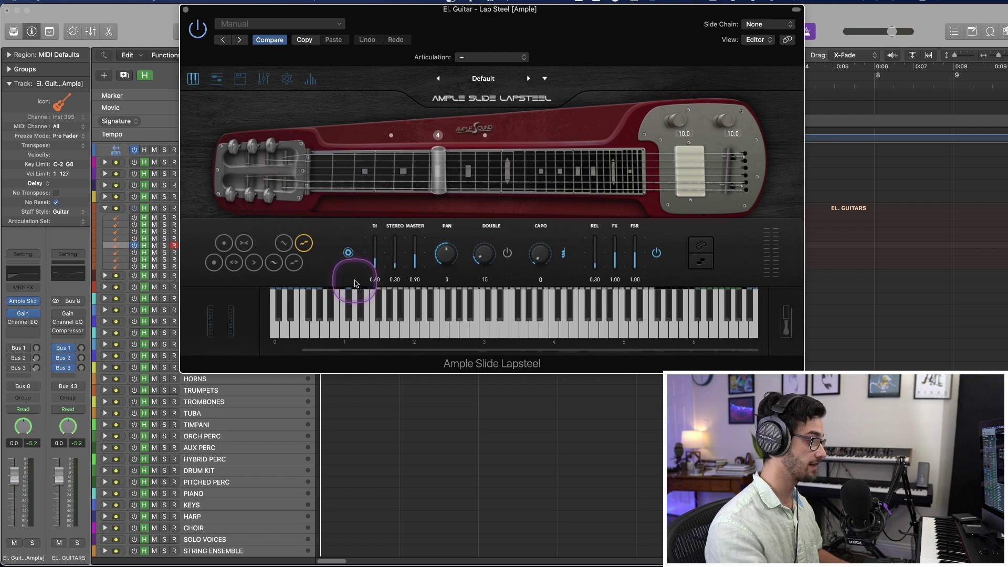
{"action": "left_click", "coordinate": [216, 264]}
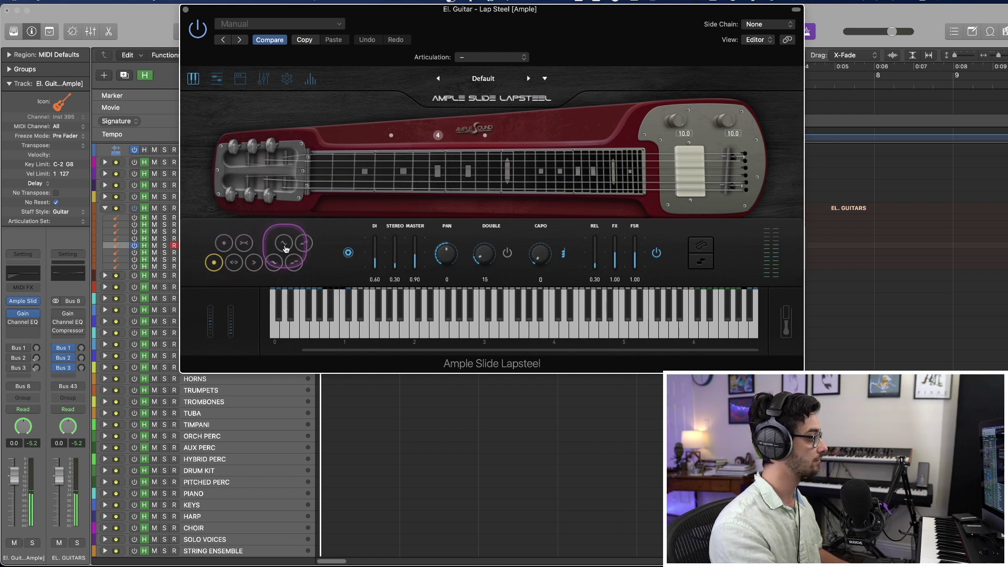
{"action": "left_click", "coordinate": [346, 252]}
{"action": "left_click", "coordinate": [354, 269]}
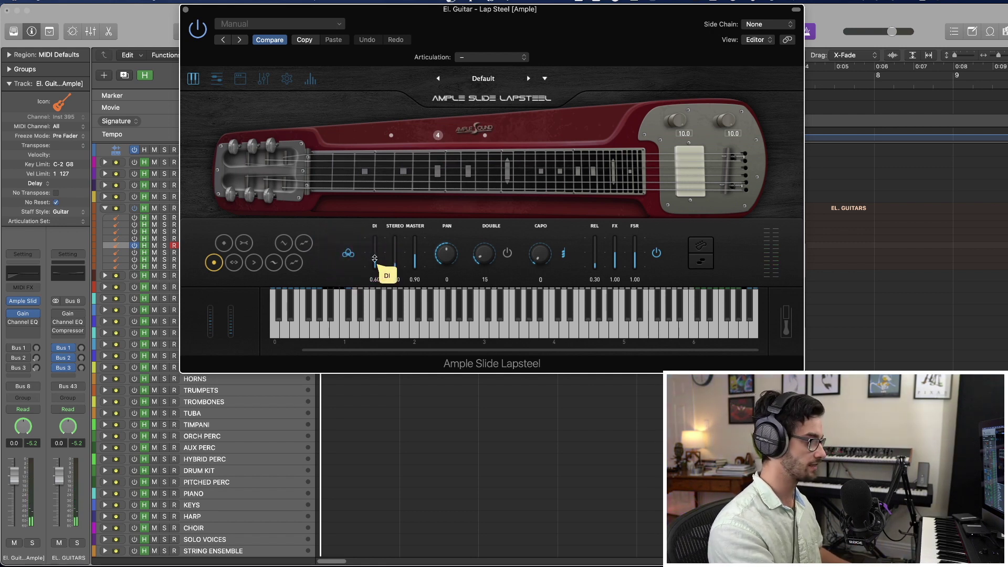
Set the DI level to 0.74, the Stereo level to 0.55 and the Double amount to 29.
{"action": "left_click_drag", "start_coordinate": [374, 259], "coordinate": [374, 253]}
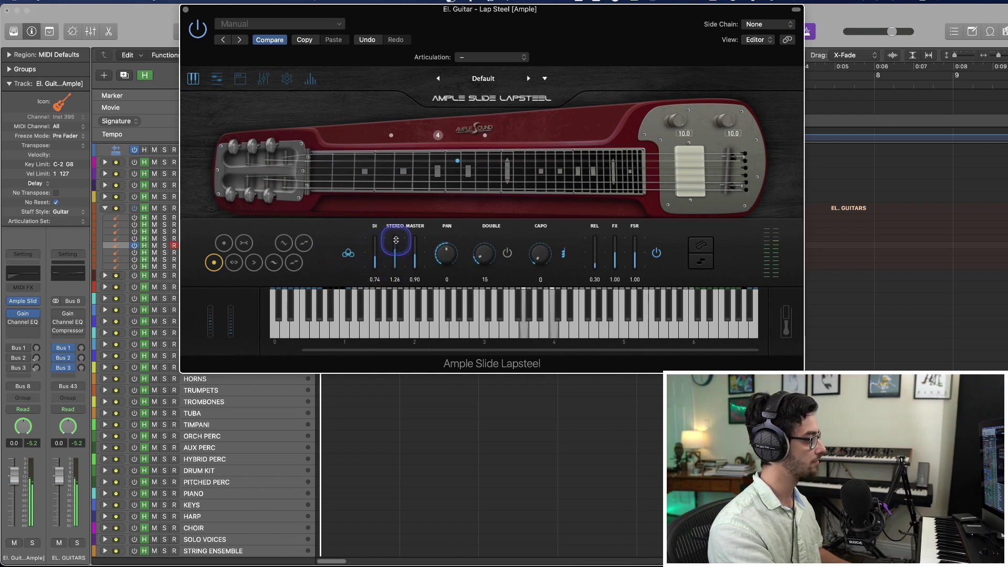
{"action": "left_click_drag", "start_coordinate": [395, 240], "coordinate": [395, 254]}
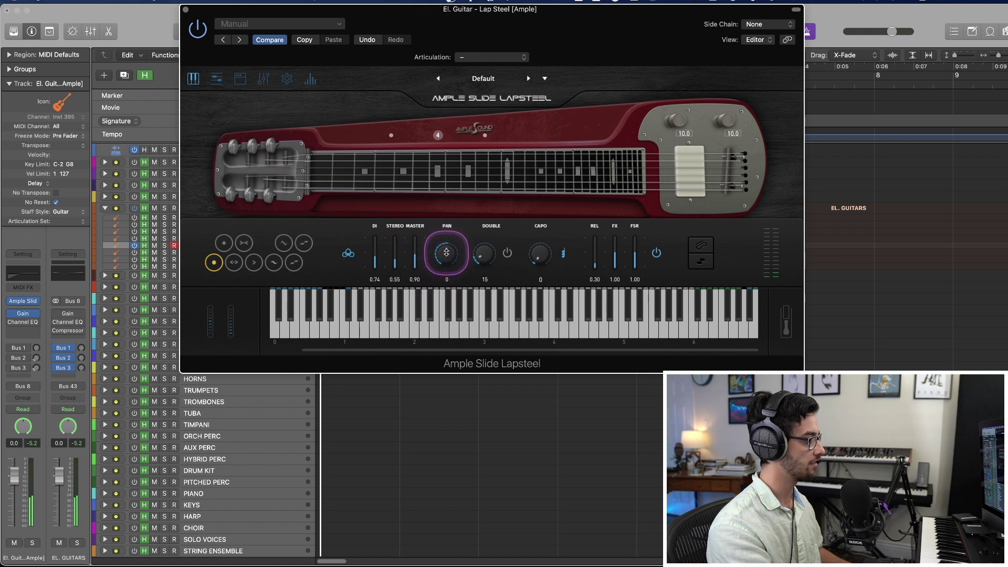
{"action": "left_click_drag", "start_coordinate": [491, 266], "coordinate": [491, 262]}
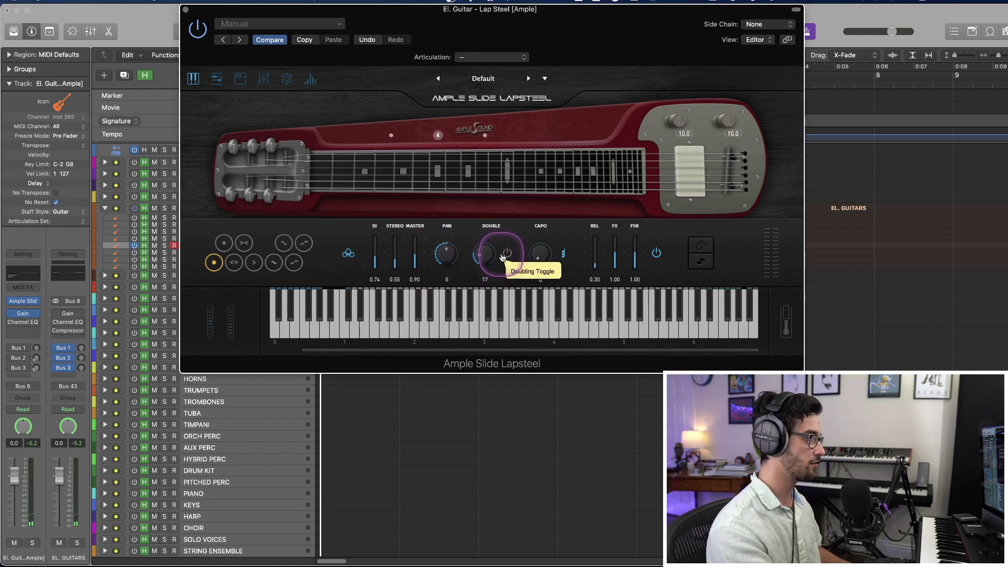
{"action": "left_click_drag", "start_coordinate": [479, 253], "coordinate": [477, 240]}
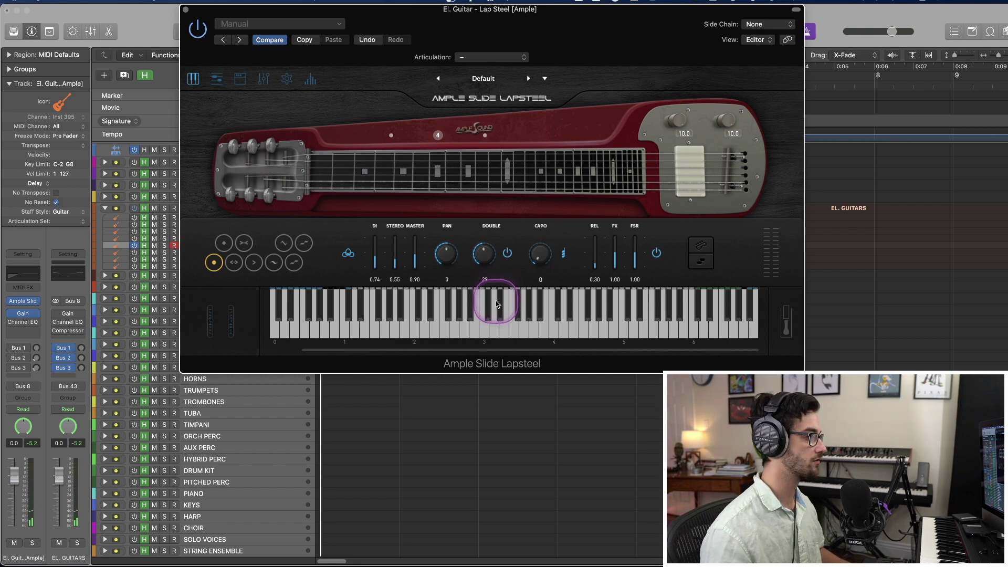
Try a slide articulation, return to the default articulation and leave doubling switched off.
{"action": "left_click", "coordinate": [294, 263]}
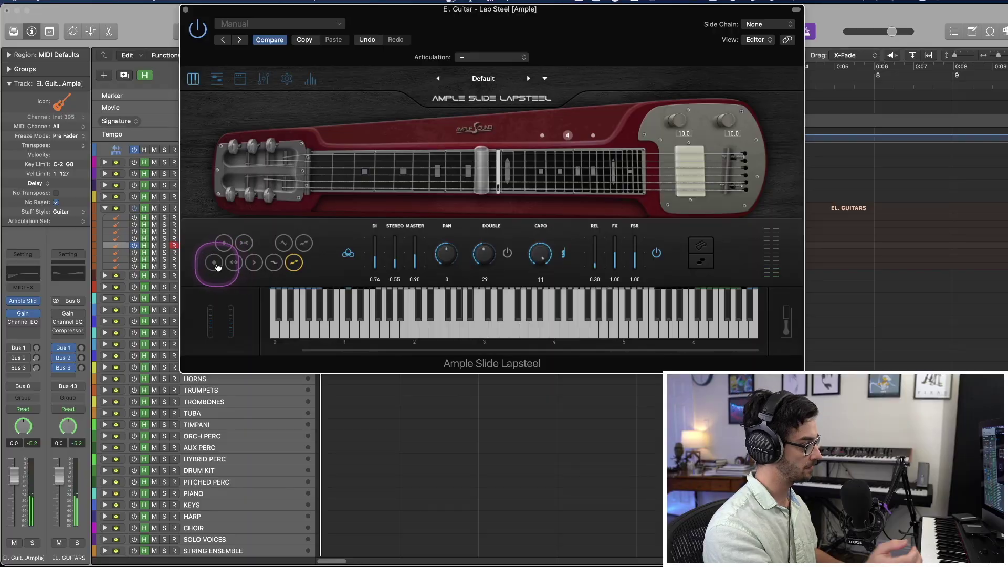
{"action": "left_click", "coordinate": [215, 263]}
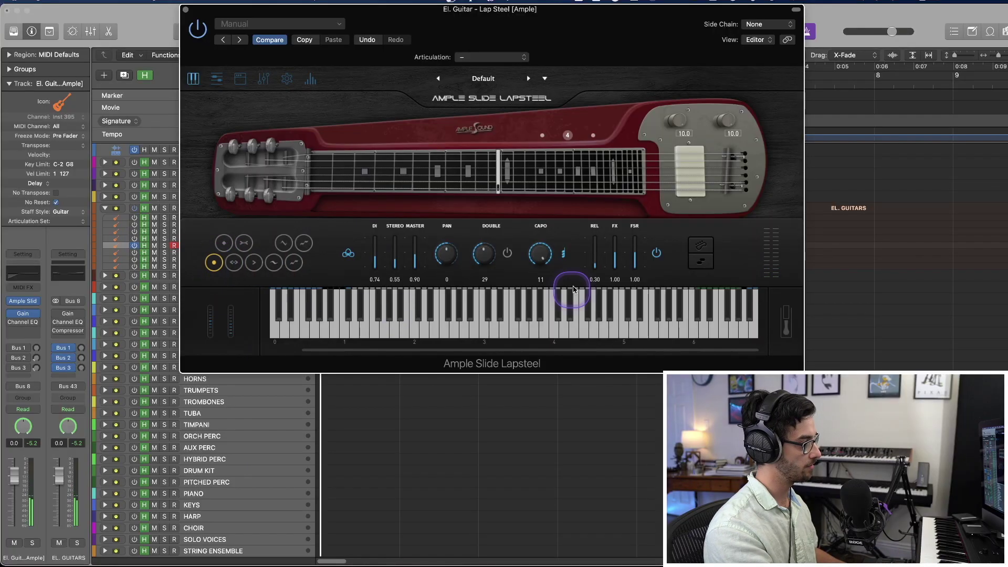
{"action": "left_click", "coordinate": [509, 255]}
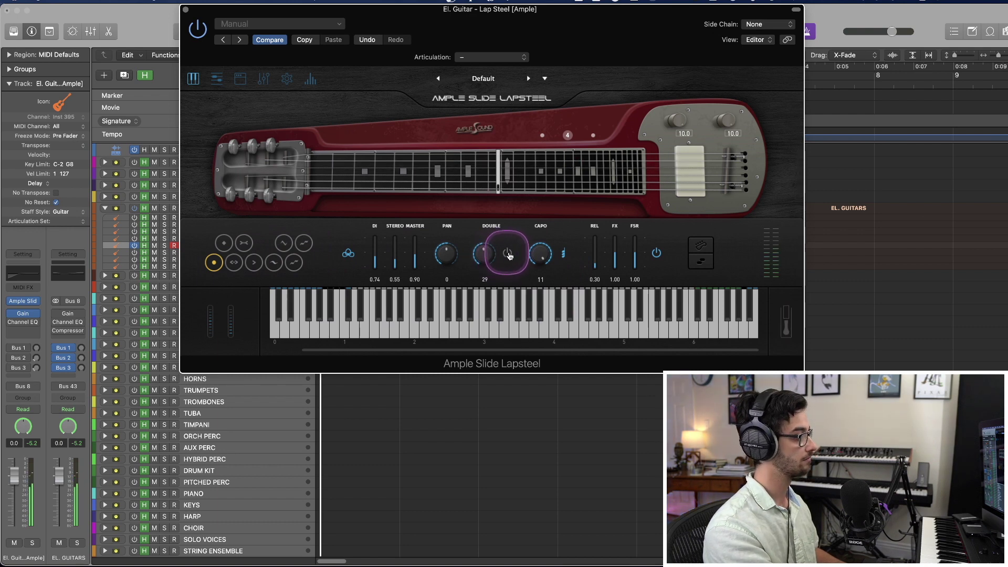
Return the Capo to 0, then lower the guitar's Tone knob and bring it back up.
{"action": "left_click_drag", "start_coordinate": [540, 253], "coordinate": [538, 323]}
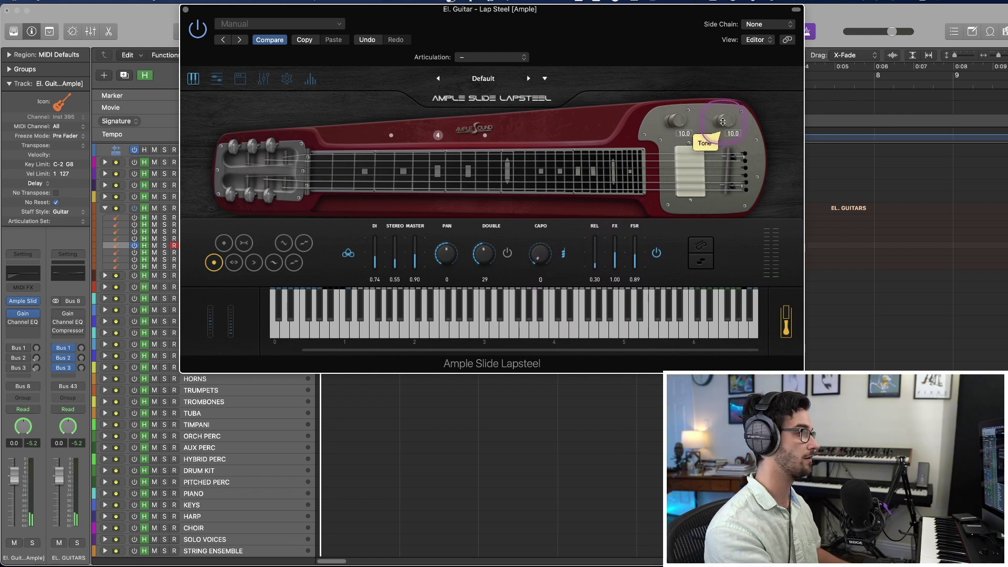
{"action": "left_click_drag", "start_coordinate": [722, 122], "coordinate": [726, 181]}
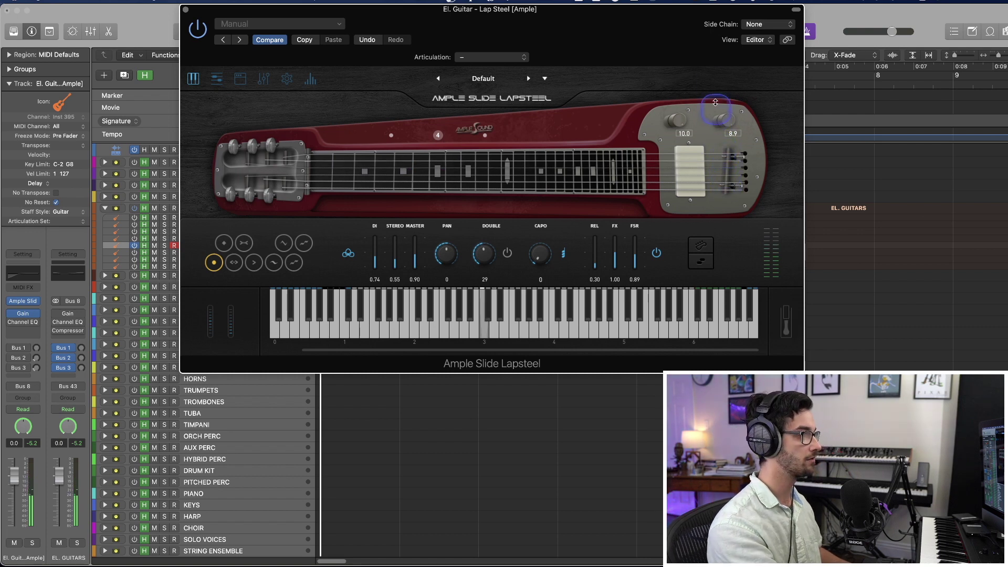
{"action": "left_click_drag", "start_coordinate": [715, 101], "coordinate": [715, 78]}
Audition the presets Once Again, High Hopes(Pulse) and Old Friend, and reload the Default preset.
{"action": "left_click", "coordinate": [480, 80]}
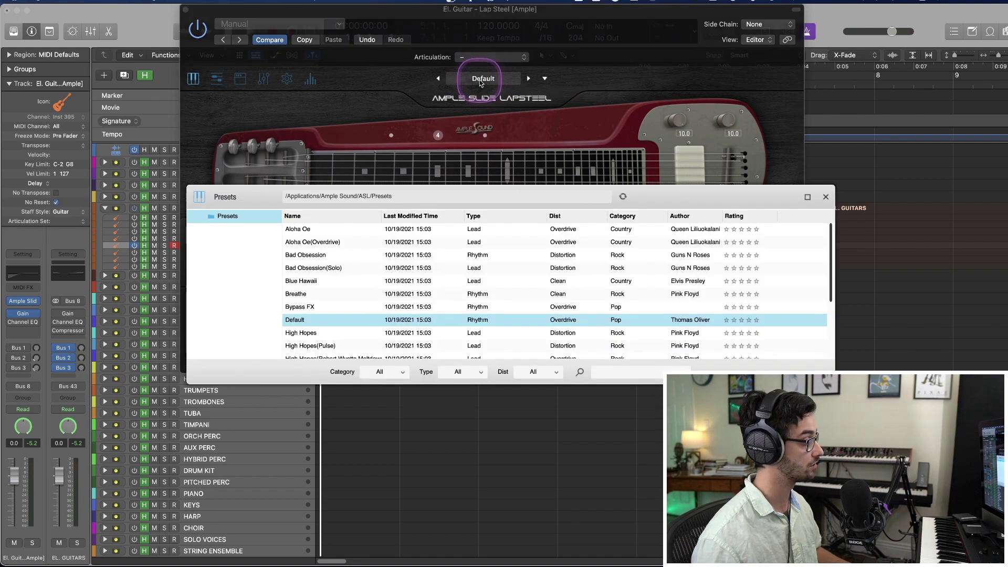
{"action": "scroll", "coordinate": [366, 276], "scroll_direction": "down", "scroll_amount": 4}
{"action": "left_click", "coordinate": [302, 303]}
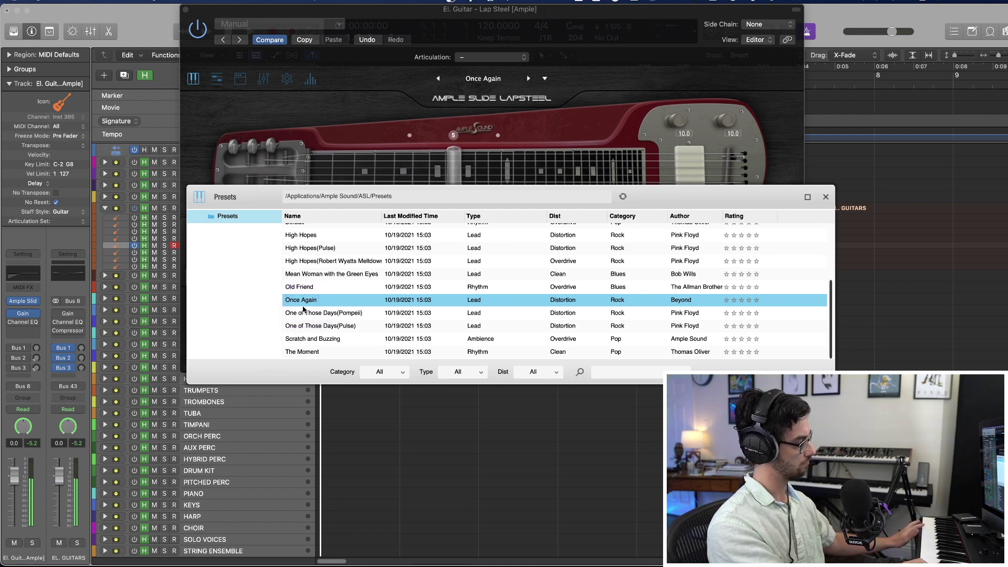
{"action": "scroll", "coordinate": [294, 311], "scroll_direction": "up", "scroll_amount": 1}
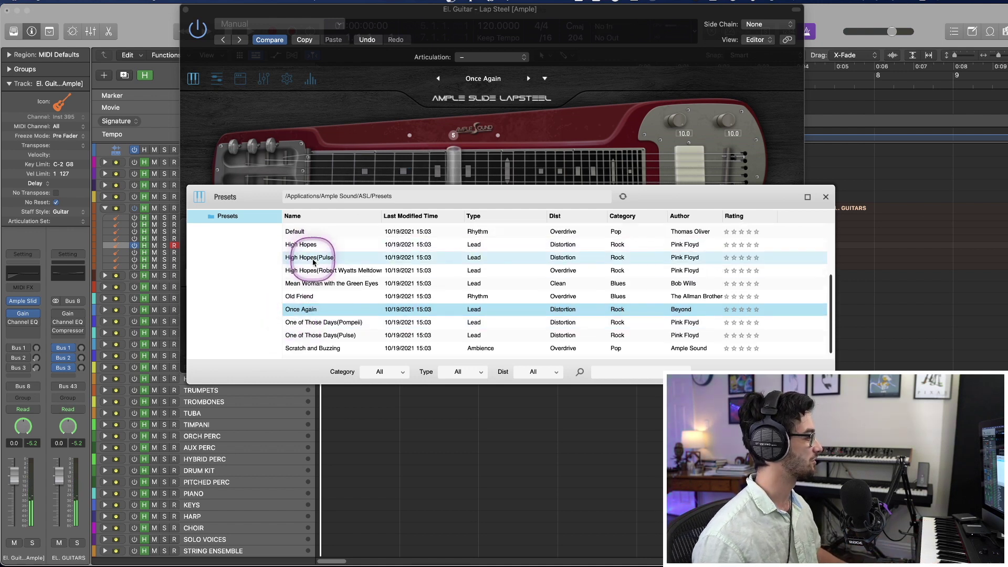
{"action": "left_click", "coordinate": [313, 257]}
{"action": "left_click", "coordinate": [407, 147]}
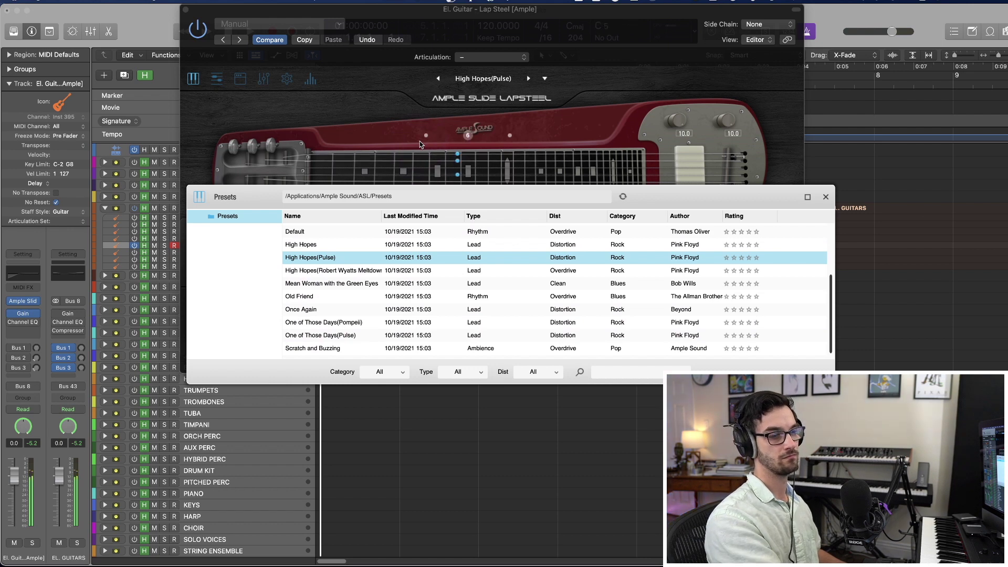
{"action": "left_click", "coordinate": [315, 296]}
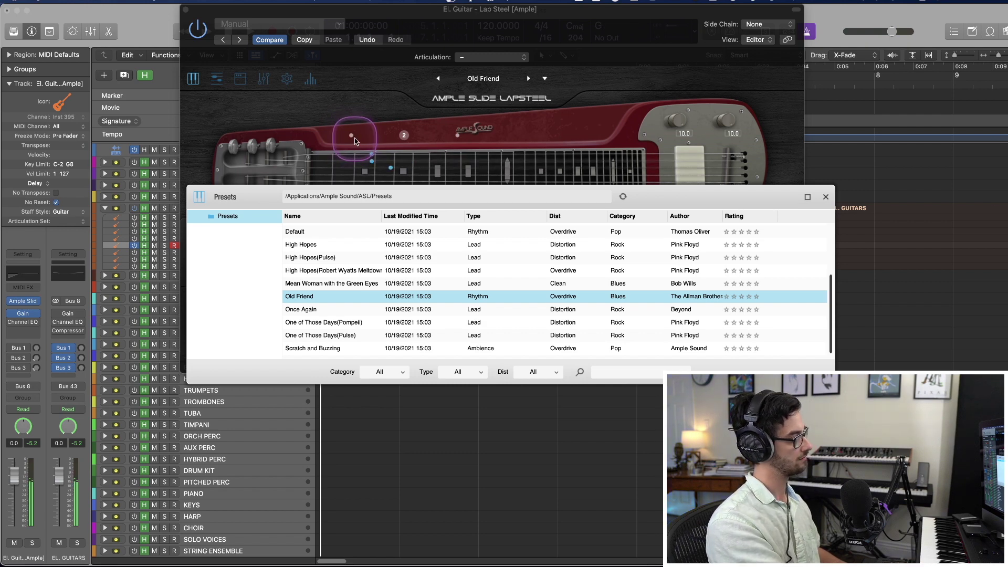
{"action": "left_click", "coordinate": [316, 232]}
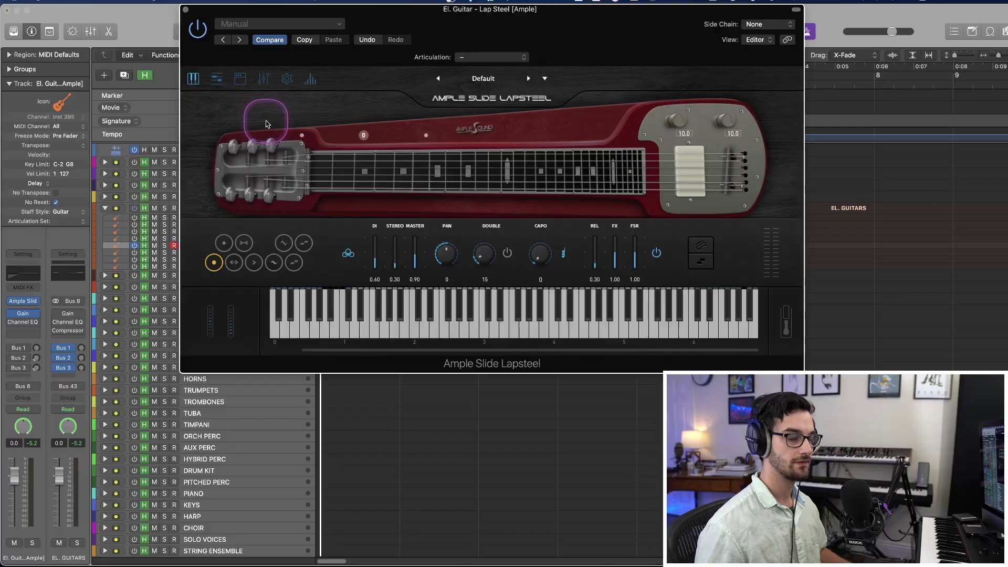
Open the riff editor and play the Lap Steel Jam riff, then stop it.
{"action": "left_click", "coordinate": [216, 77]}
{"action": "left_click", "coordinate": [239, 189]}
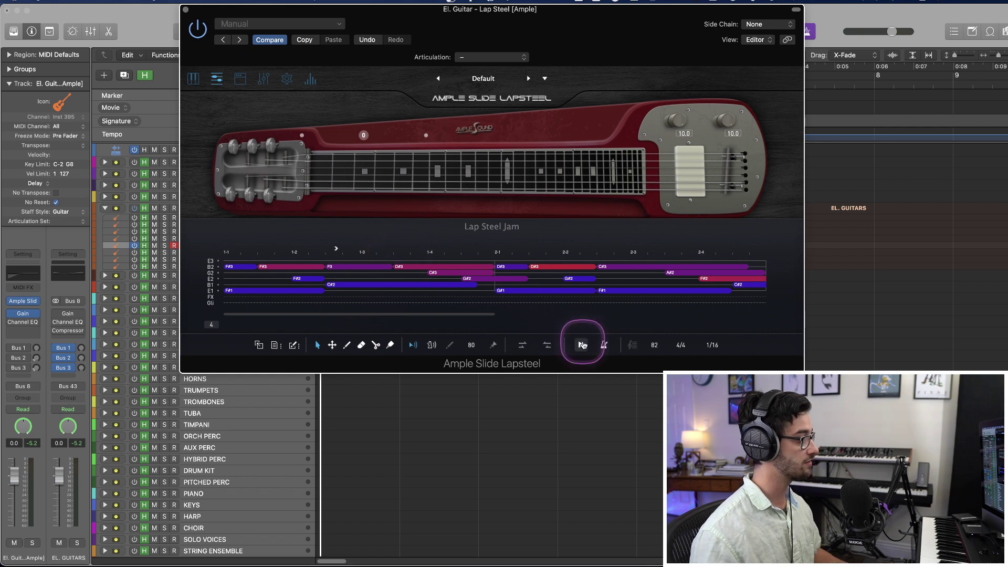
{"action": "left_click", "coordinate": [581, 344]}
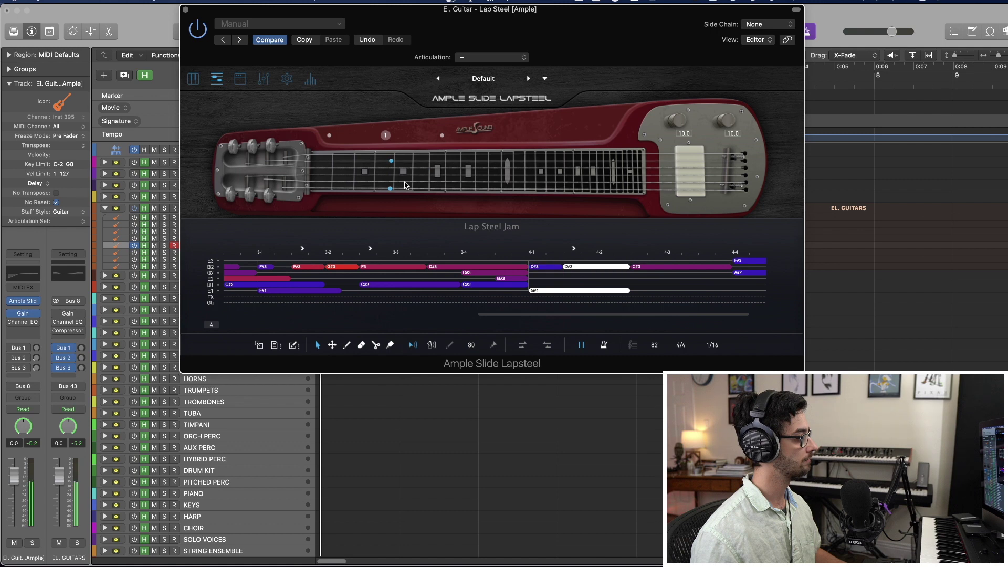
{"action": "left_click", "coordinate": [580, 346]}
{"action": "left_click", "coordinate": [538, 279]}
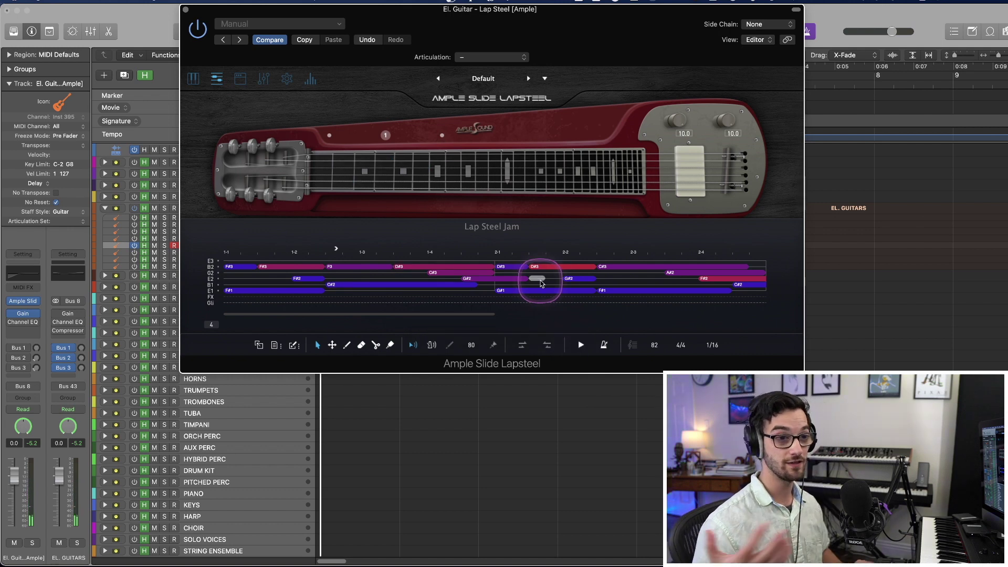
{"action": "key", "text": "Delete"}
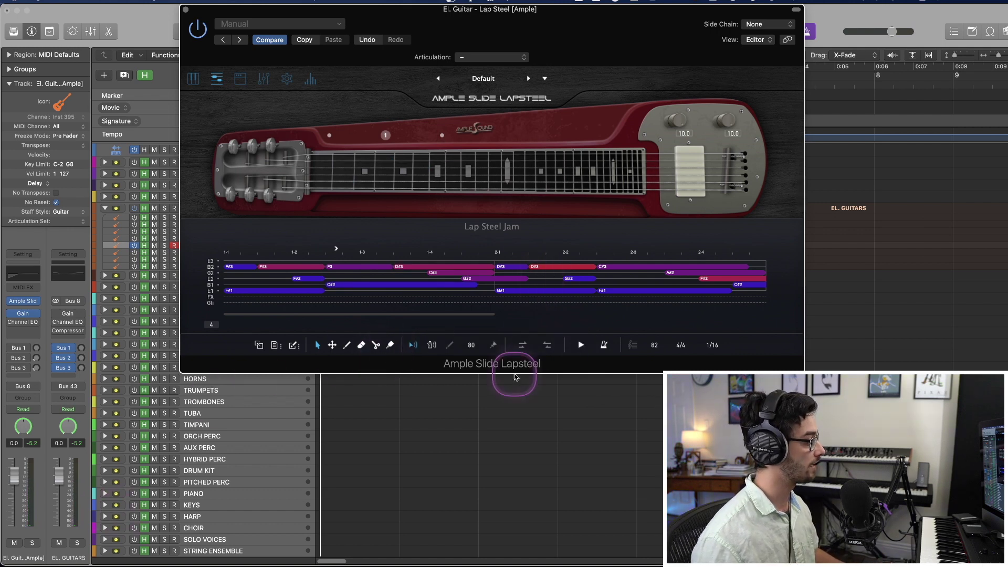
Adjust the Bus 2 send on the EL. GUITARS channel while the Lap Steel Jam riff plays, and stop playback.
{"action": "left_click", "coordinate": [580, 346]}
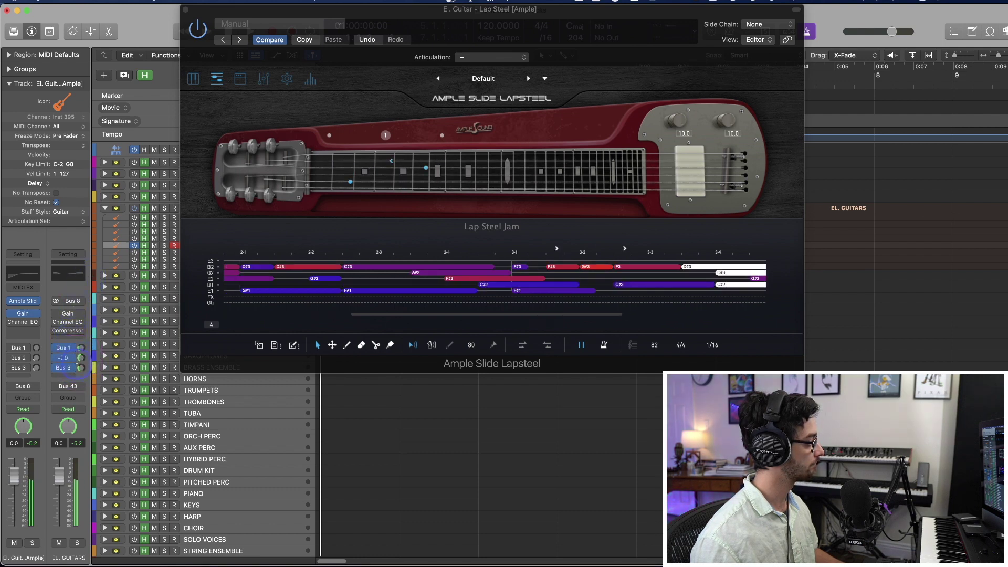
{"action": "left_click", "coordinate": [346, 423]}
{"action": "left_click", "coordinate": [578, 346]}
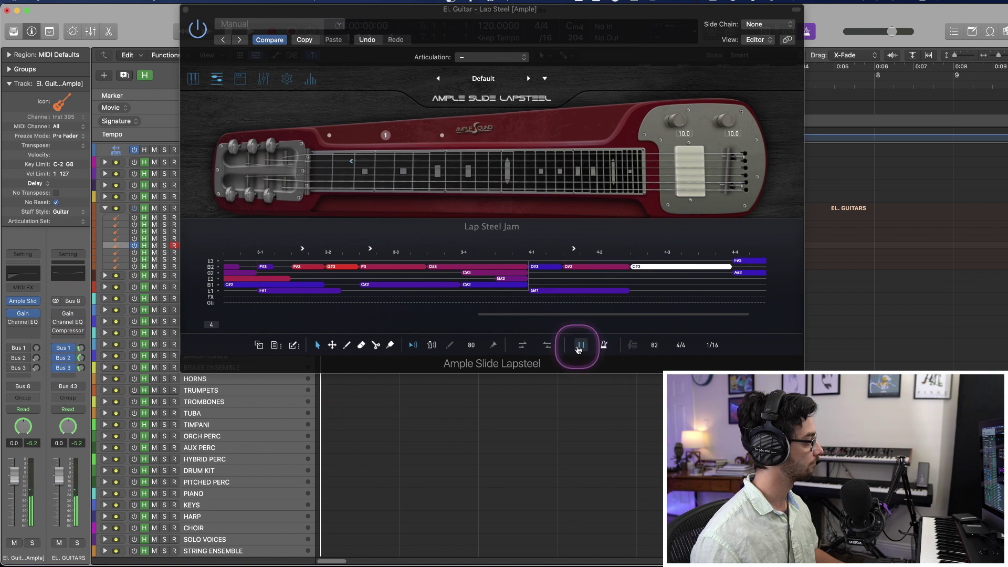
{"action": "left_click", "coordinate": [577, 348]}
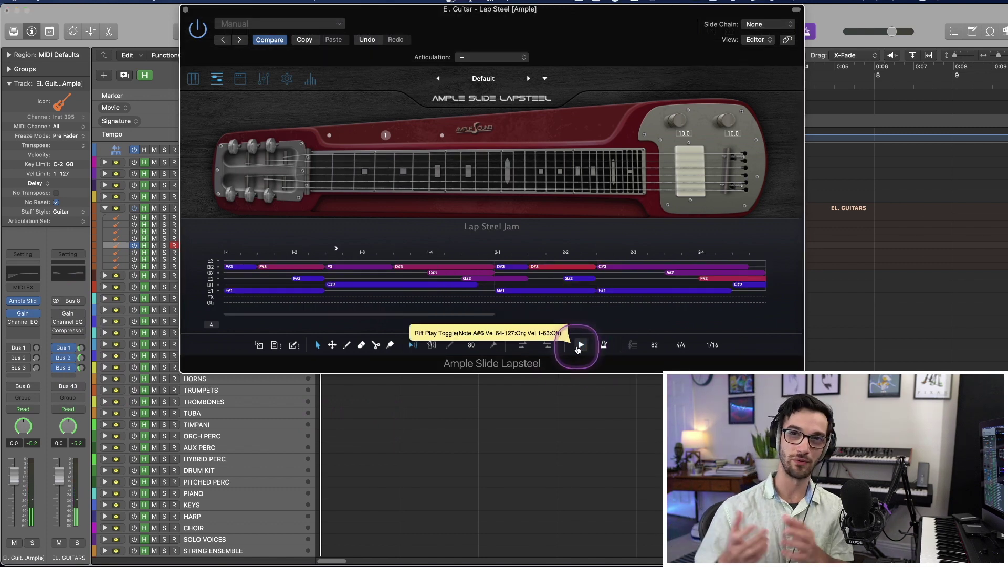
Show the plug-in's amp page and set the tweed amp's Tone knob to 7.9.
{"action": "left_click_drag", "start_coordinate": [577, 349], "coordinate": [283, 78]}
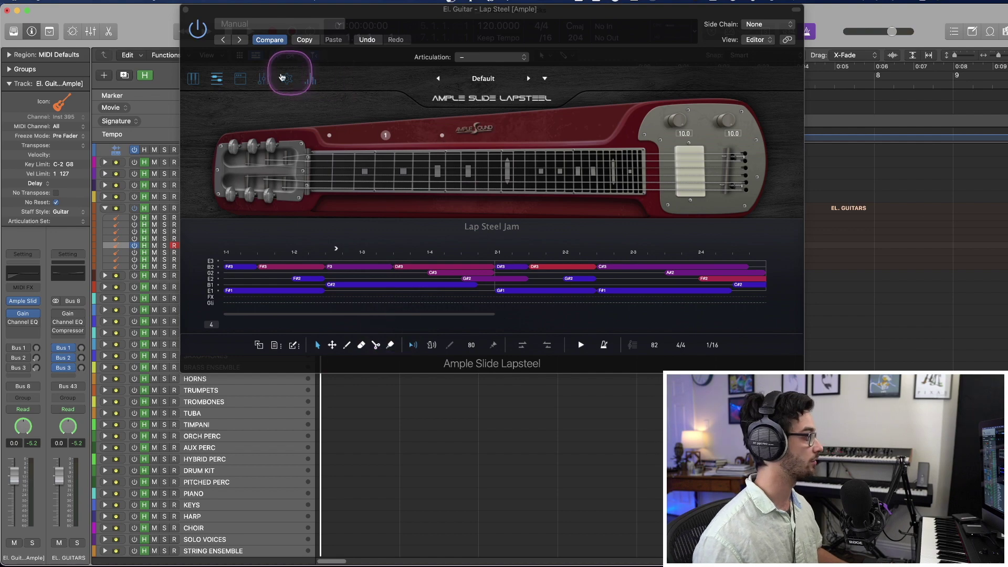
{"action": "left_click", "coordinate": [240, 79]}
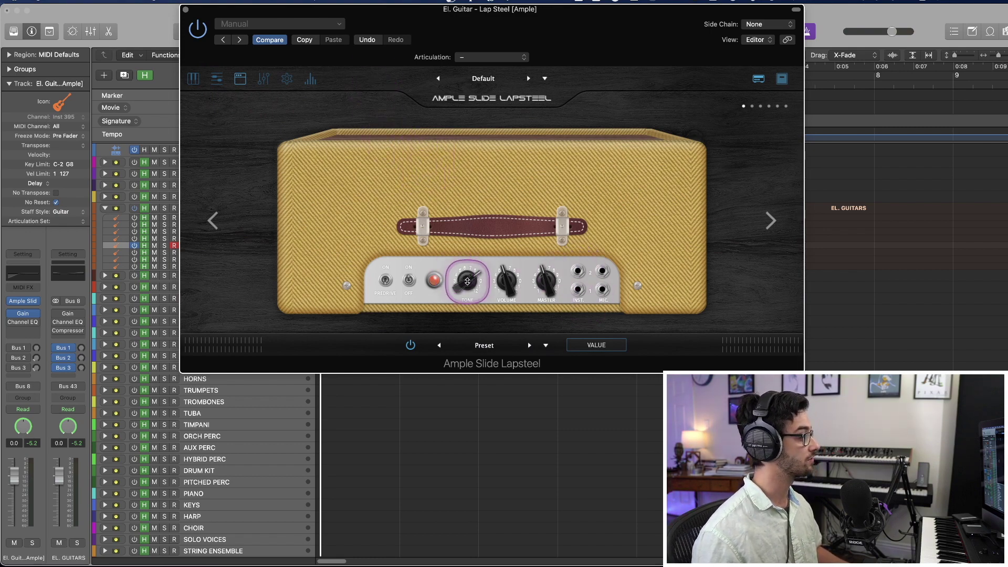
{"action": "mouse_move", "coordinate": [467, 281]}
{"action": "left_mouse_down"}
{"action": "mouse_move", "coordinate": [465, 316]}
{"action": "mouse_move", "coordinate": [457, 279]}
{"action": "mouse_move", "coordinate": [472, 300]}
{"action": "left_mouse_up"}
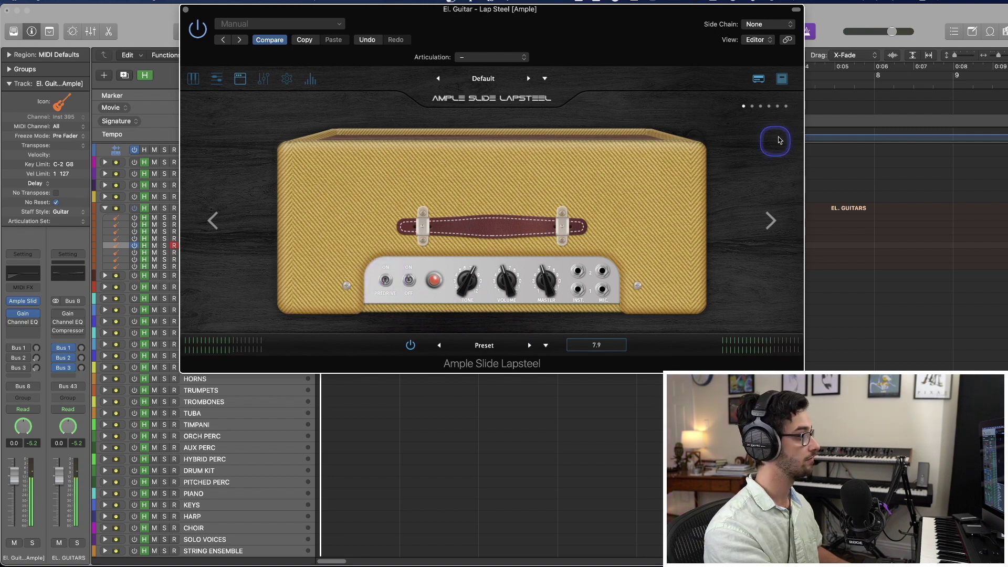
Show the cabinet and microphone page, browse the cabinets from 57D to Ro, and unmute the DI channel.
{"action": "left_click", "coordinate": [780, 81]}
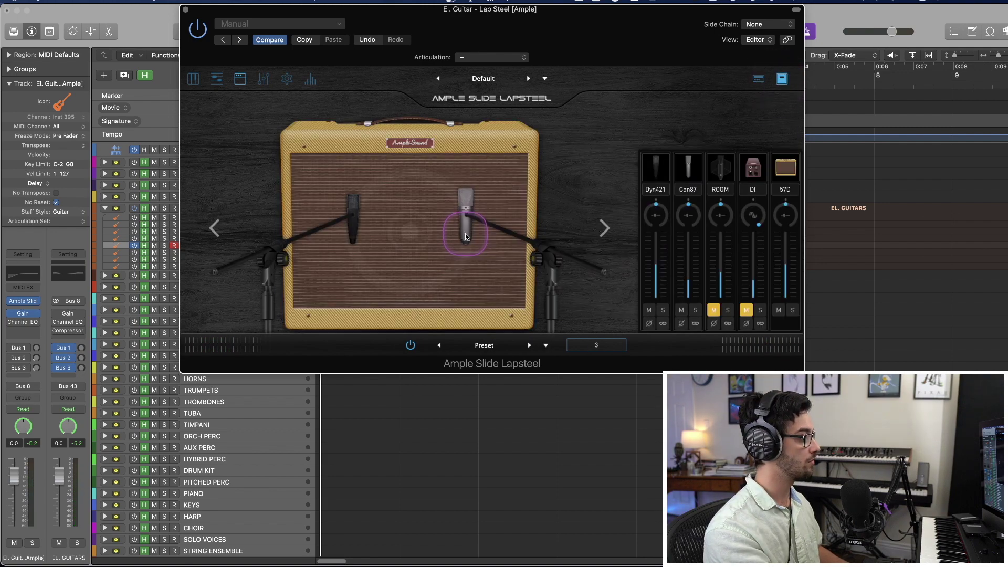
{"action": "left_click", "coordinate": [605, 229]}
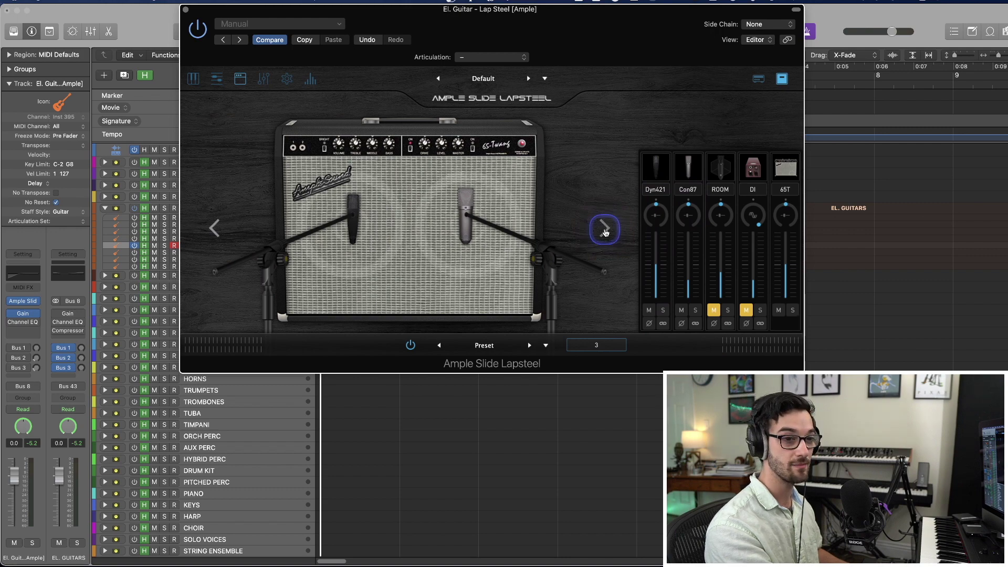
{"action": "left_click", "coordinate": [604, 230]}
{"action": "left_click", "coordinate": [604, 229]}
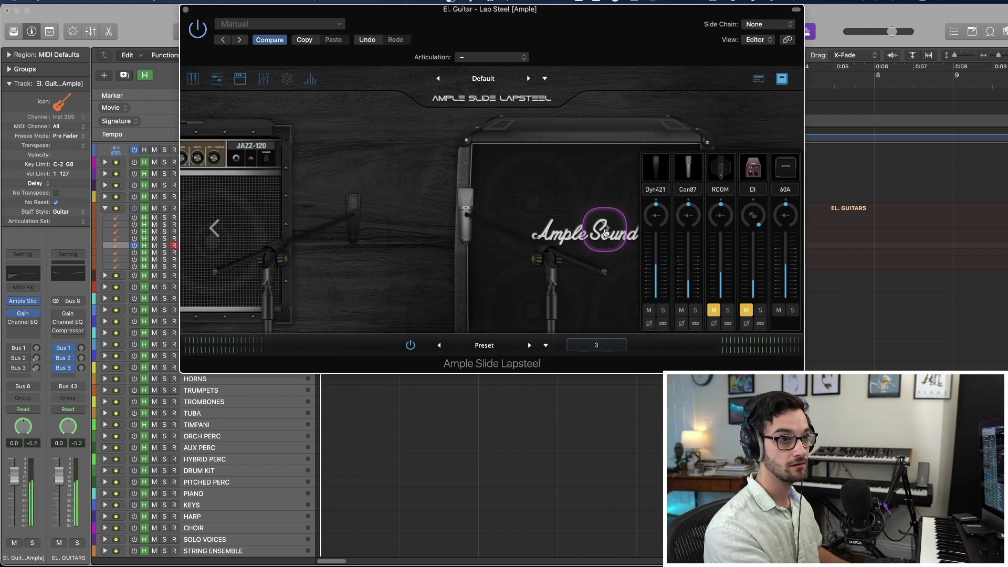
{"action": "left_click", "coordinate": [604, 230]}
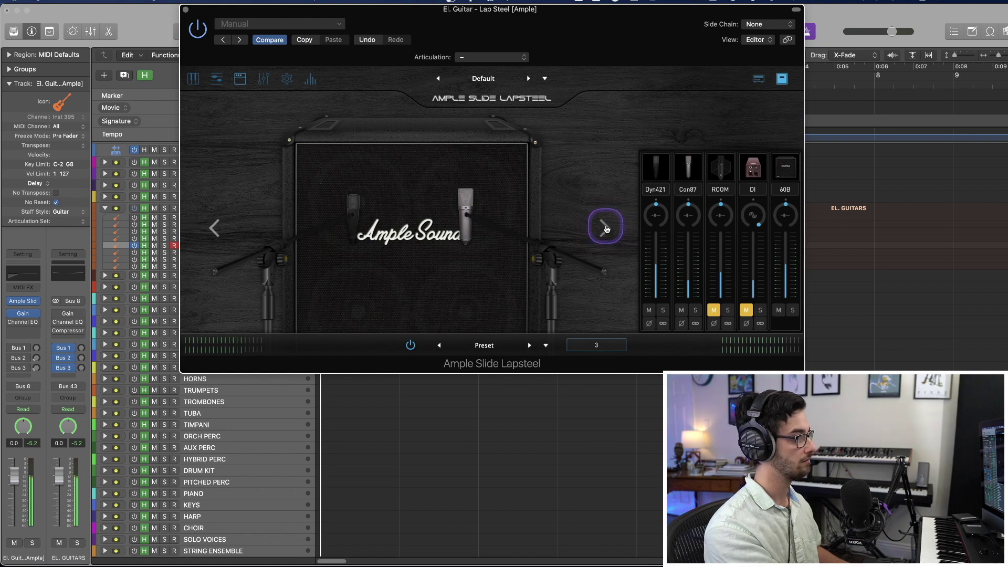
{"action": "left_click", "coordinate": [605, 229]}
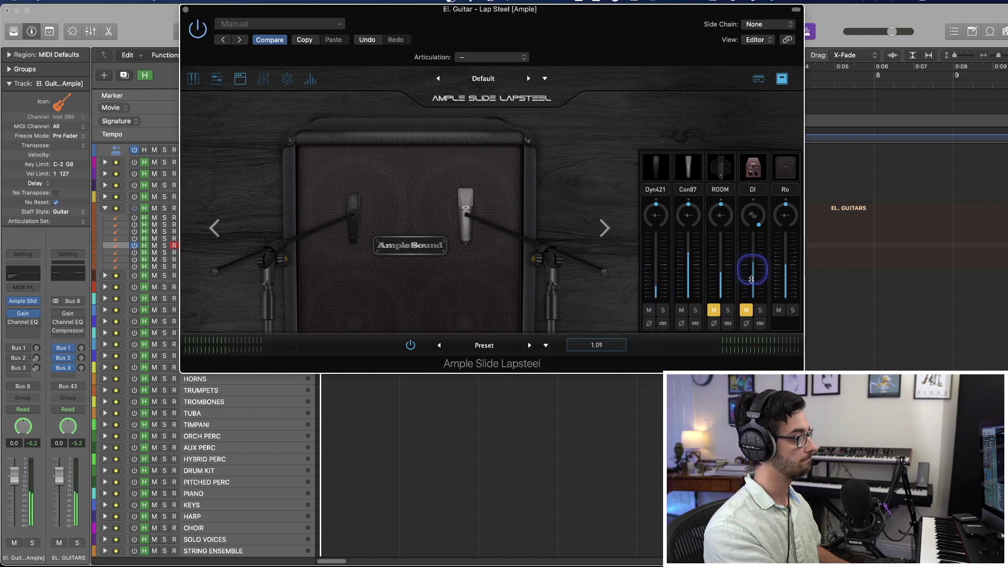
{"action": "left_click", "coordinate": [746, 309]}
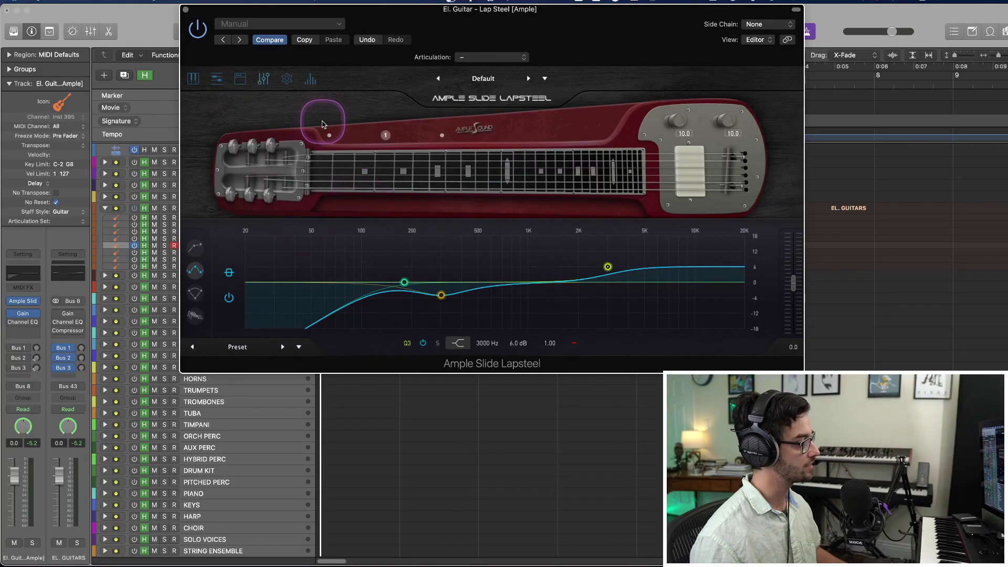
Show the reverb effect, set its Size to 149 and Pre Delay to 289 ms, and choose the Large Hall type.
{"action": "left_click", "coordinate": [192, 314]}
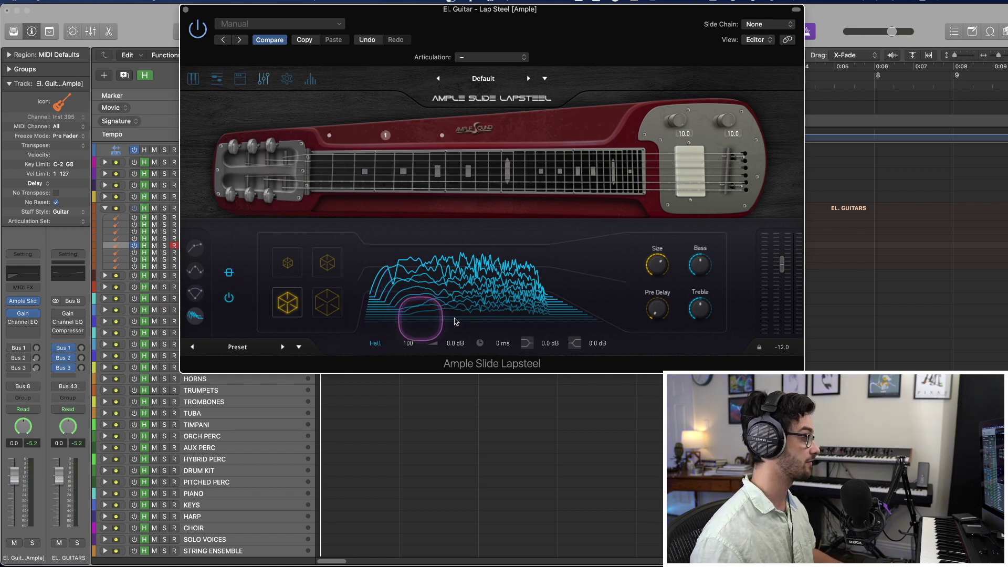
{"action": "left_click_drag", "start_coordinate": [656, 265], "coordinate": [603, 275]}
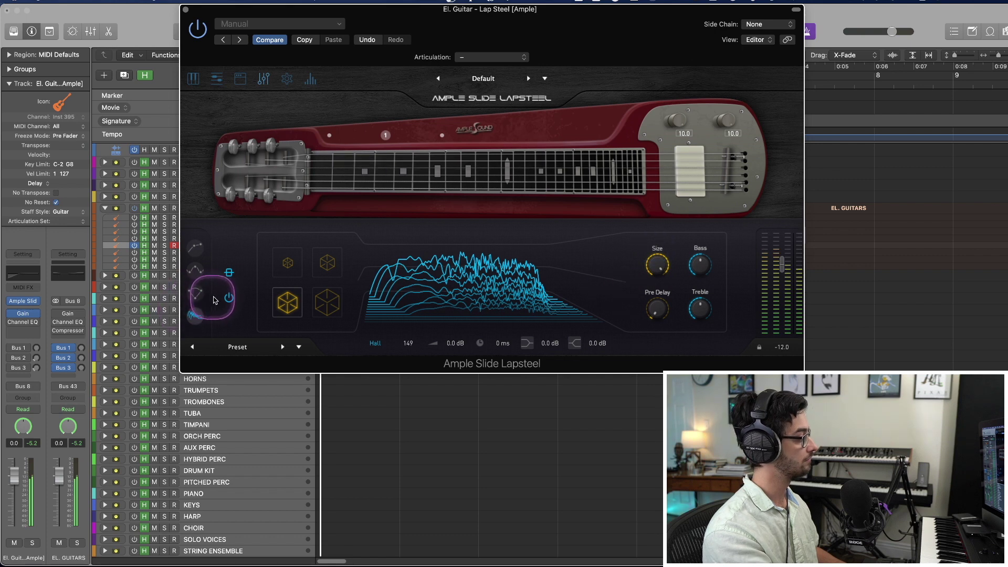
{"action": "left_click_drag", "start_coordinate": [656, 307], "coordinate": [652, 263]}
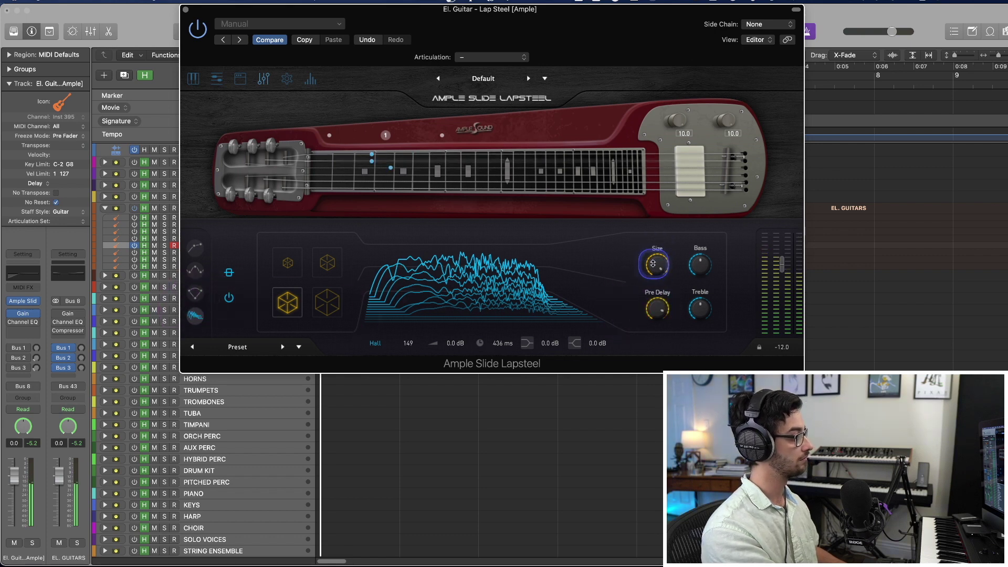
{"action": "left_click", "coordinate": [322, 307]}
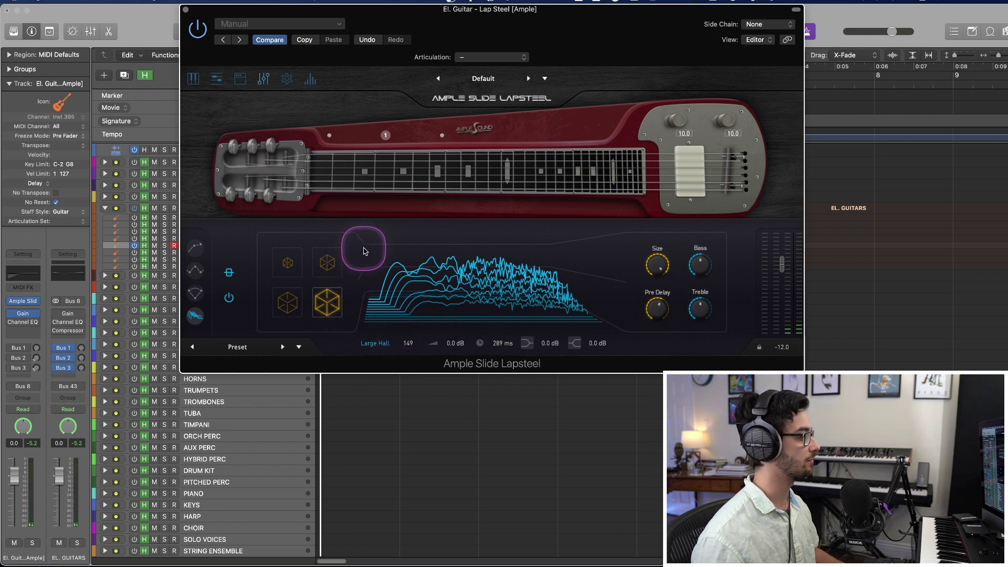
Show the delay effect, look through the plug-in settings up to Sample Cycle and Global Envelope, and close them.
{"action": "left_click", "coordinate": [198, 278]}
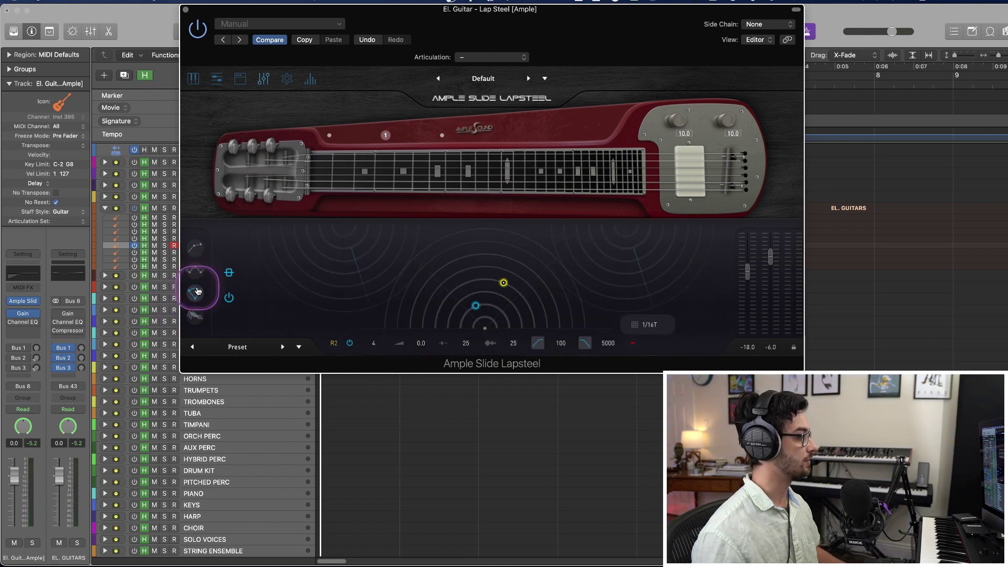
{"action": "left_click", "coordinate": [286, 79]}
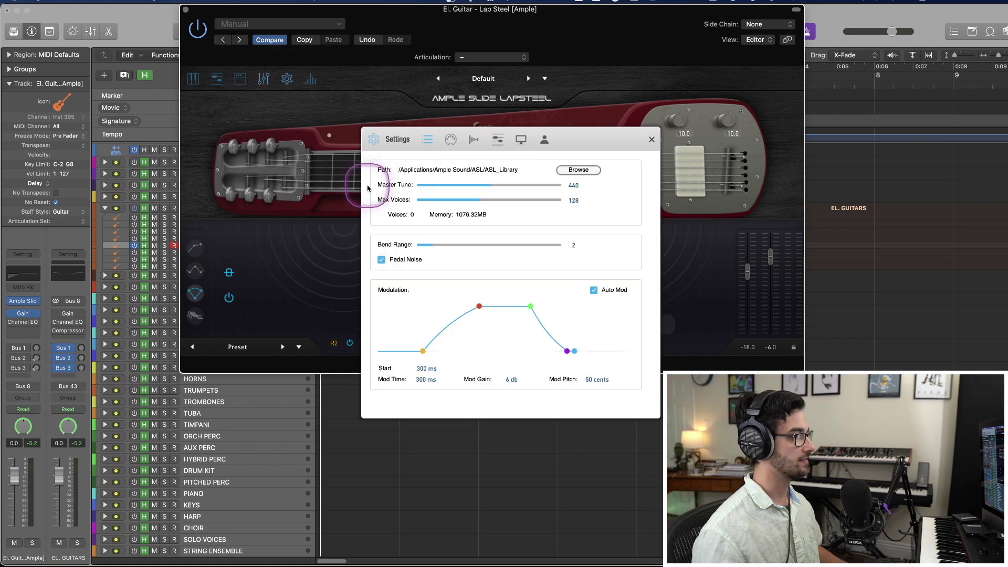
{"action": "left_click", "coordinate": [450, 140]}
{"action": "left_click", "coordinate": [473, 141]}
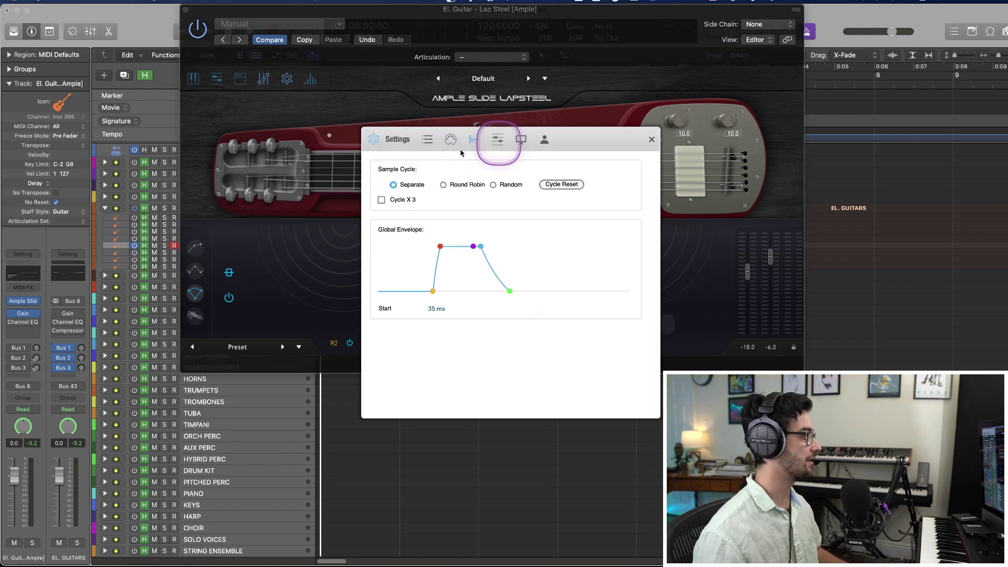
{"action": "left_click", "coordinate": [651, 139]}
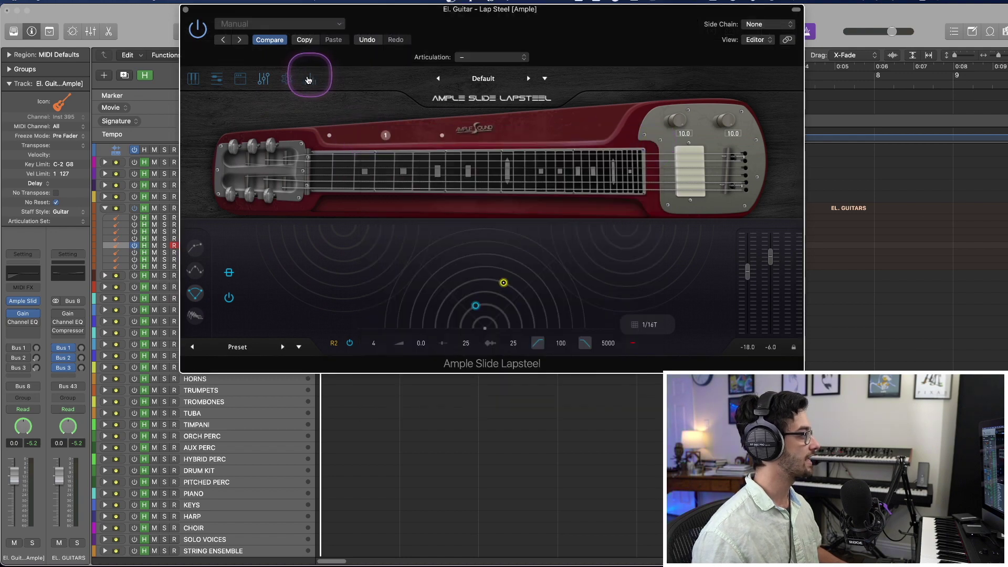
Examine the Tune_Default table of per-sample Tune and Gain values for the Sustain articulation, and close it.
{"action": "left_click", "coordinate": [308, 80]}
{"action": "left_click_drag", "start_coordinate": [478, 266], "coordinate": [497, 179]}
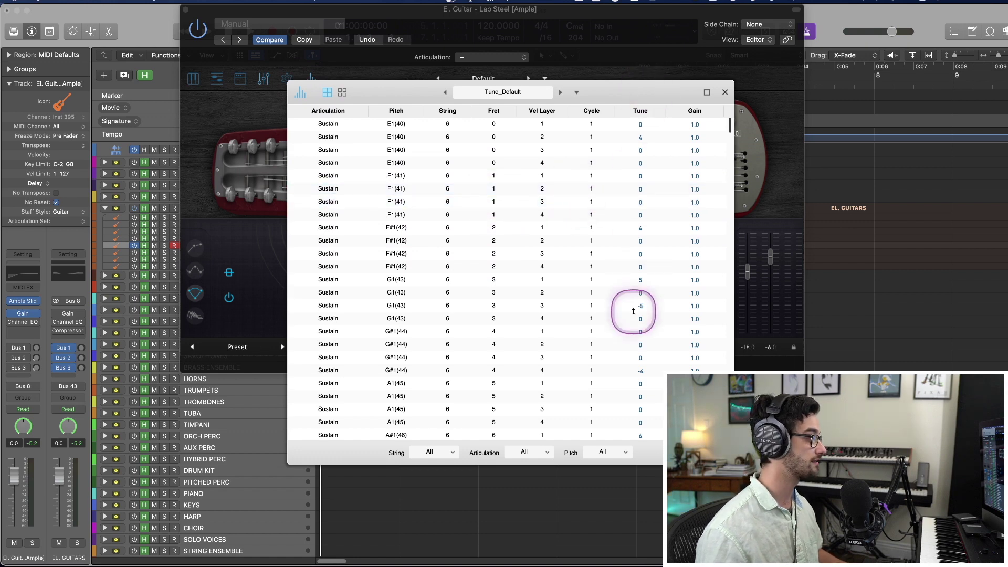
{"action": "left_click", "coordinate": [581, 232]}
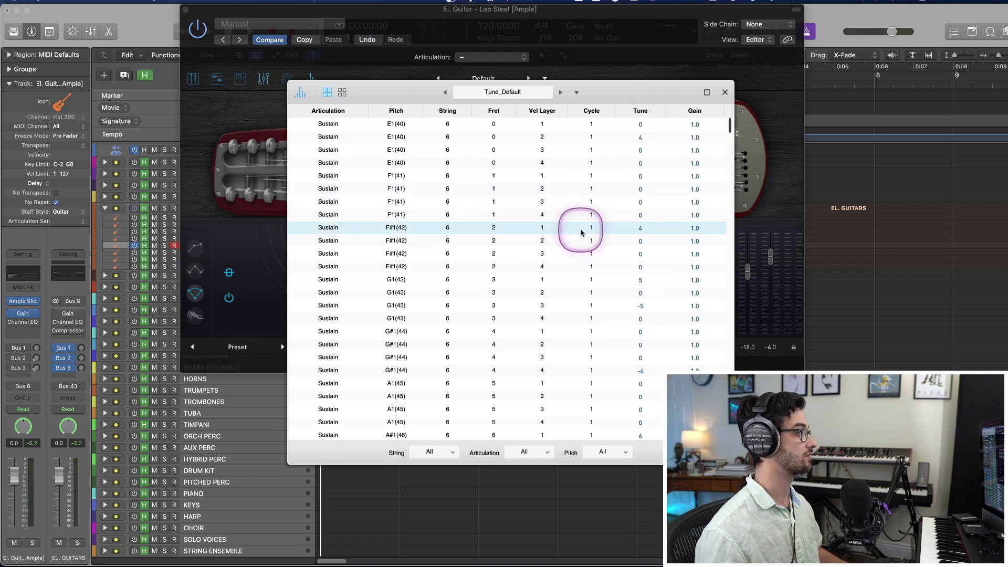
{"action": "left_click_drag", "start_coordinate": [581, 232], "coordinate": [541, 358]}
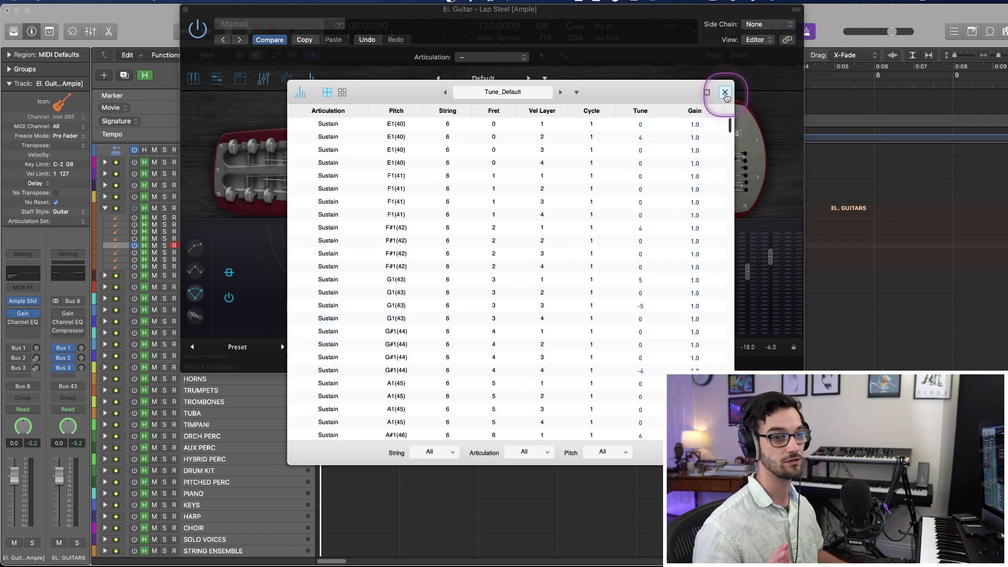
{"action": "left_click", "coordinate": [725, 93]}
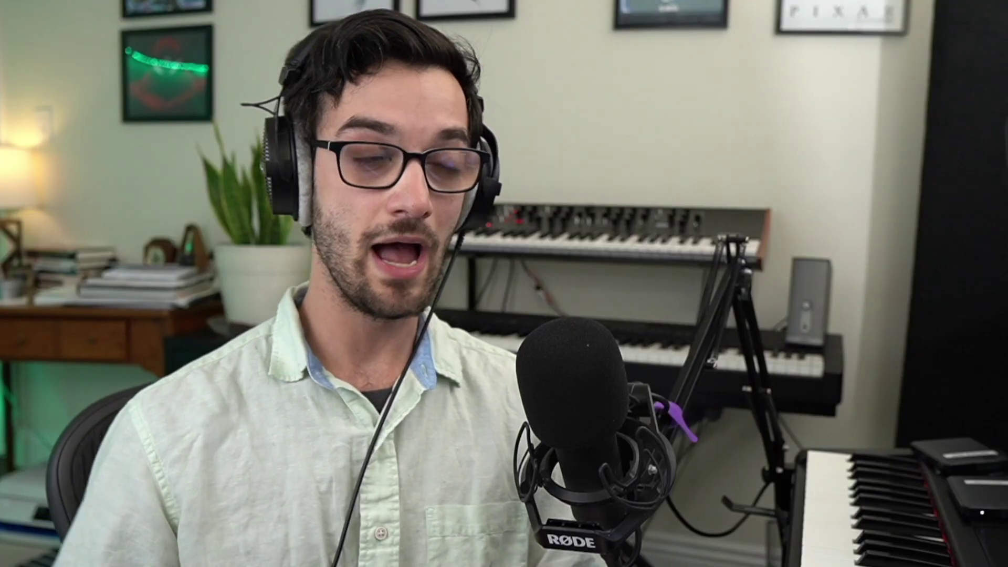